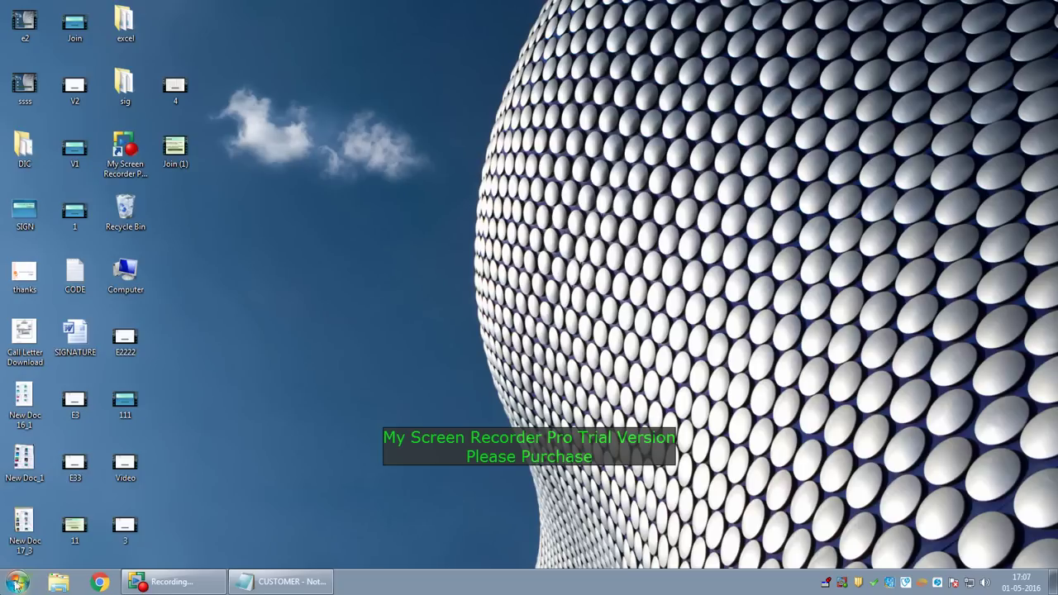
Open the SIGN folder on the Windows (C:) drive, widen its file list, and preview the SAMPLE image
left_click(18, 582)
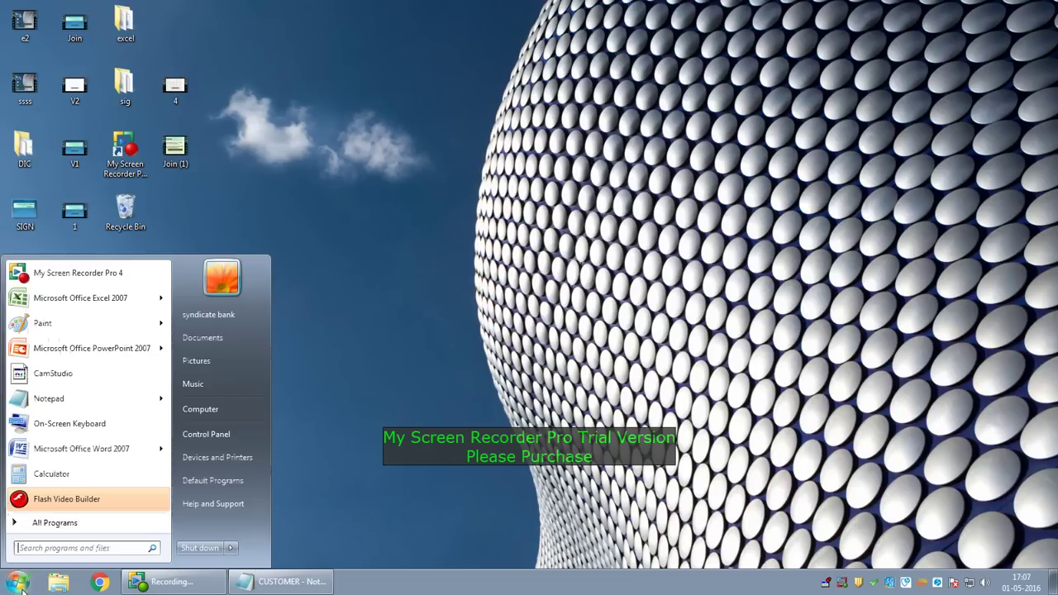
left_click(223, 416)
double_click(149, 97)
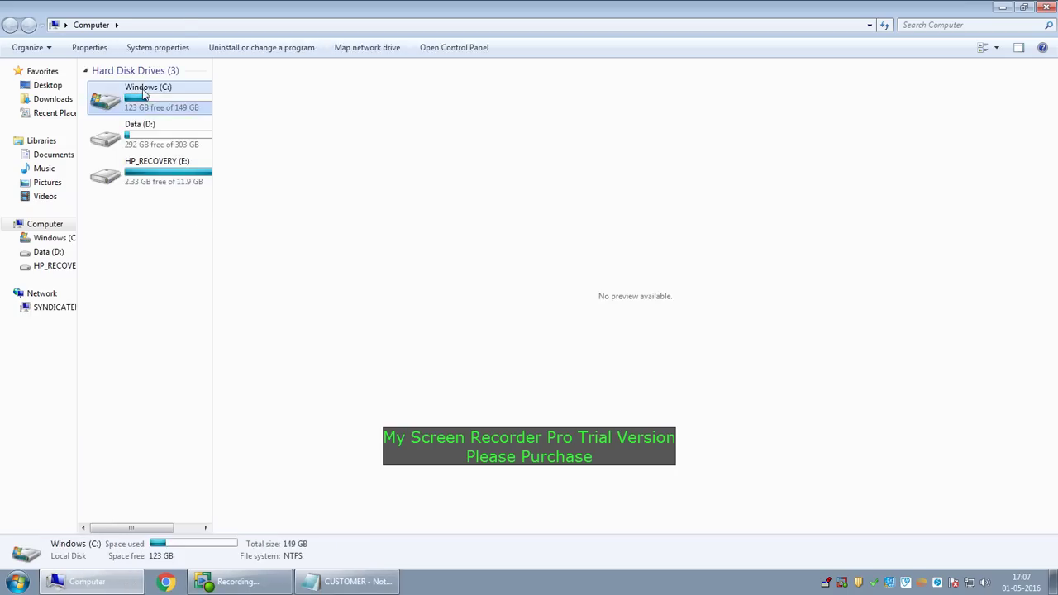
double_click(135, 101)
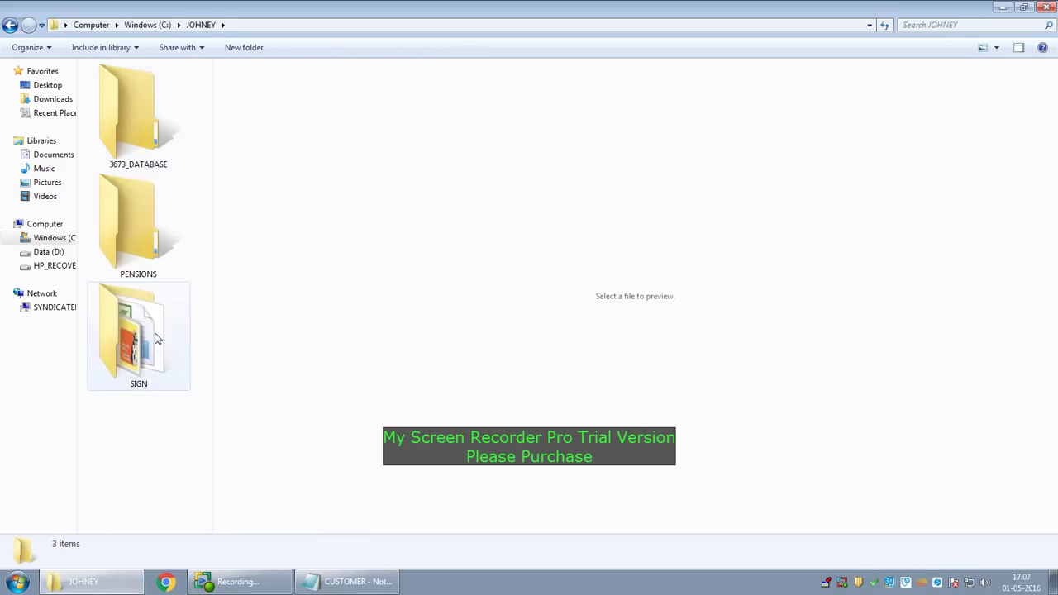
double_click(136, 330)
left_click_drag(213, 232, 477, 230)
left_click(105, 109)
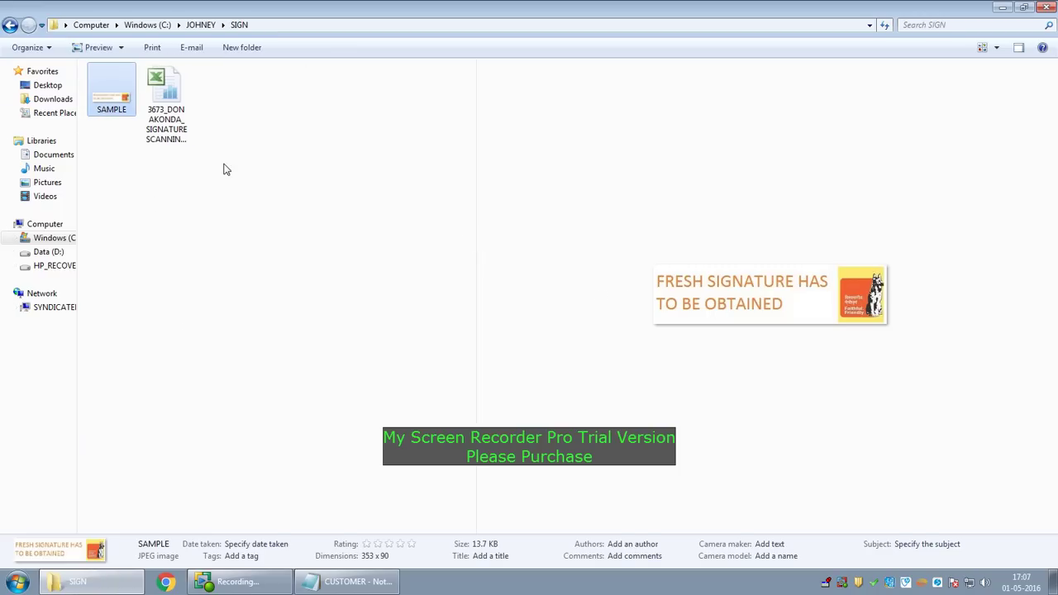
Open the 3673_DONAKONDA_ SIGNATURE SCANNING PENDING workbook and check the extent of the ID list in column A
double_click(189, 124)
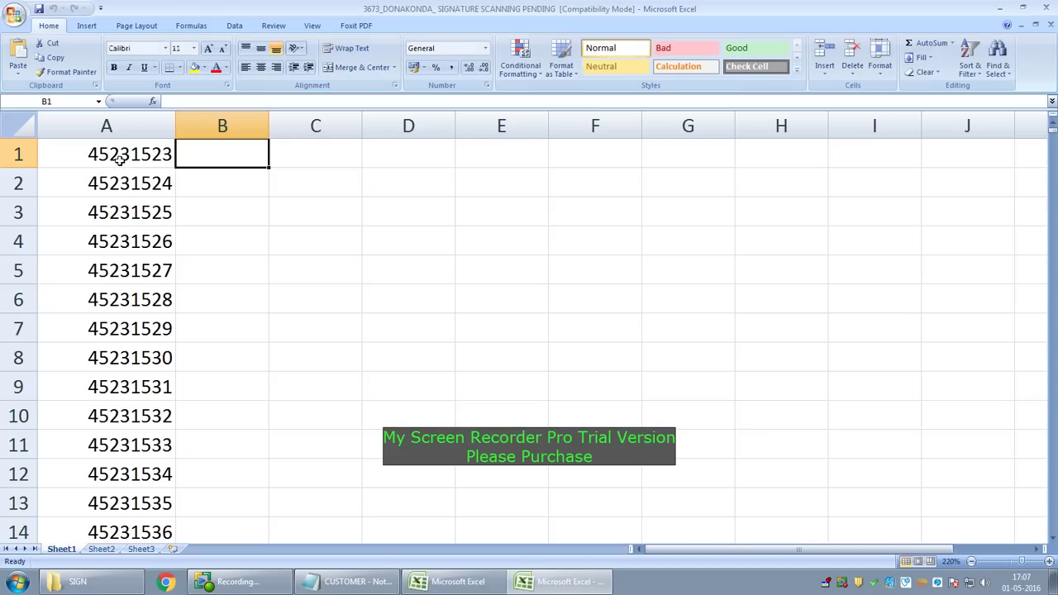
left_click(119, 162)
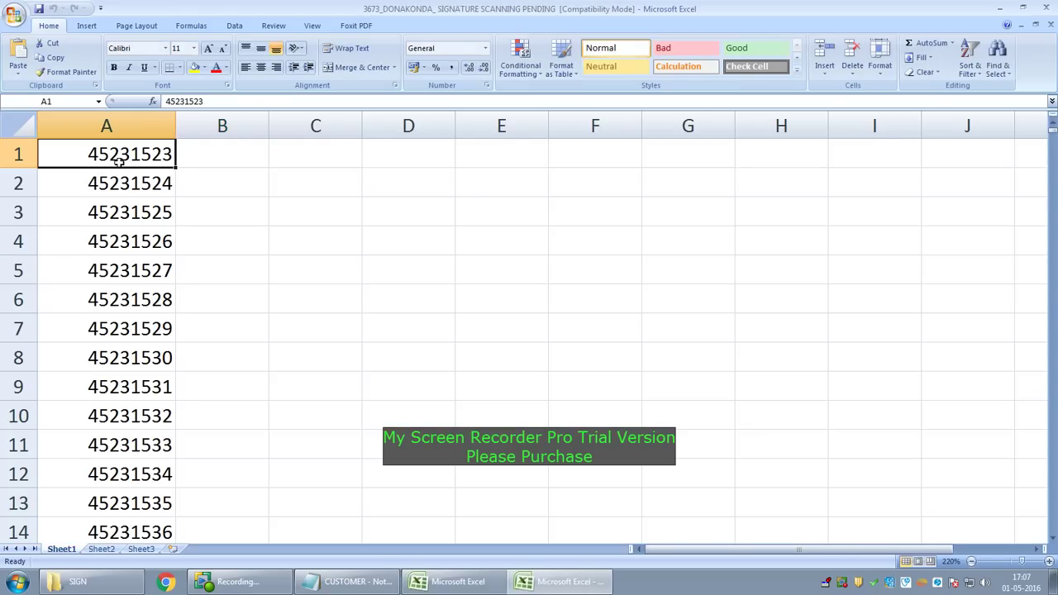
key("ctrl+Down")
key("ctrl+Up")
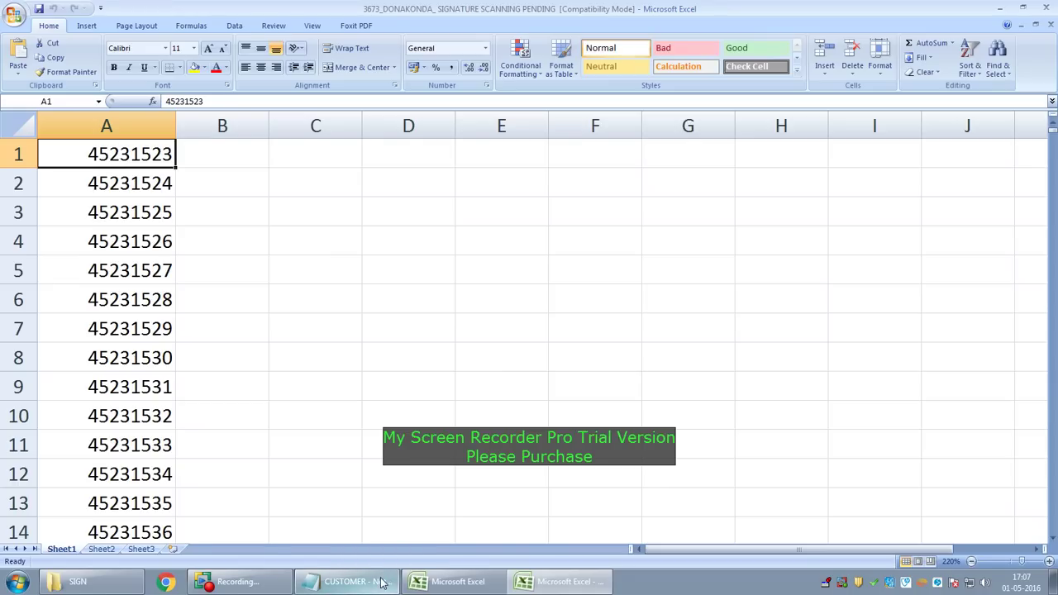
Switch to the CUSTOMER text file in Notepad and examine the format of its first line
mouse_move(382, 583)
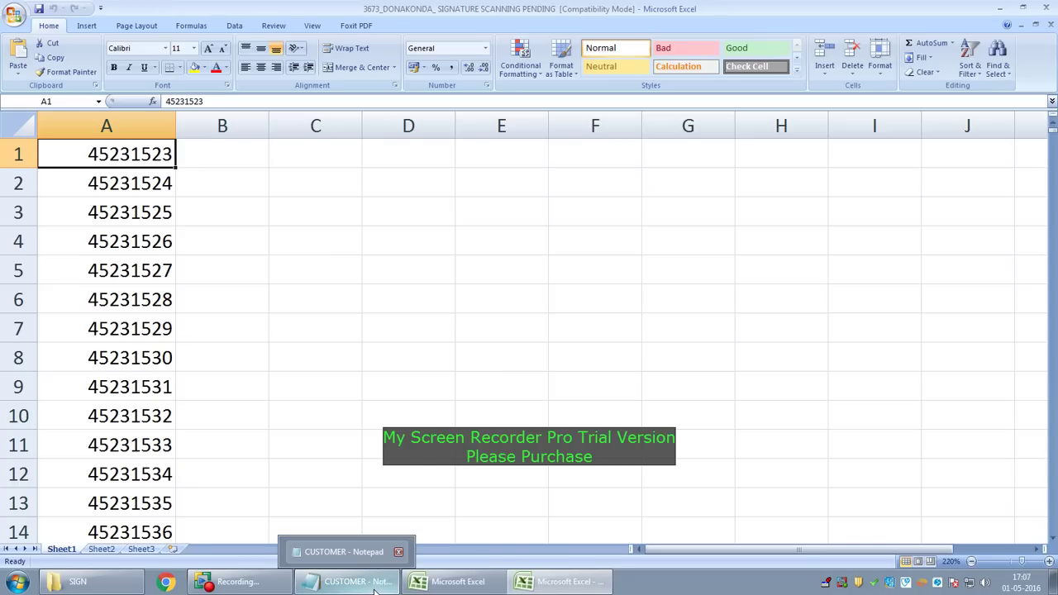
left_click(375, 584)
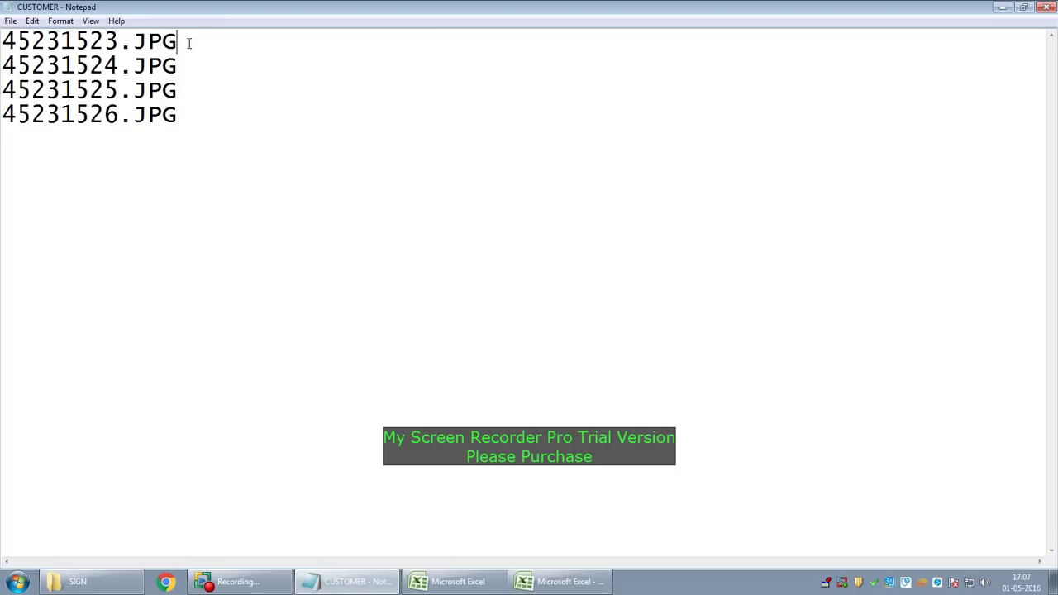
left_click_drag(189, 43, 18, 33)
left_click_drag(187, 46, 17, 41)
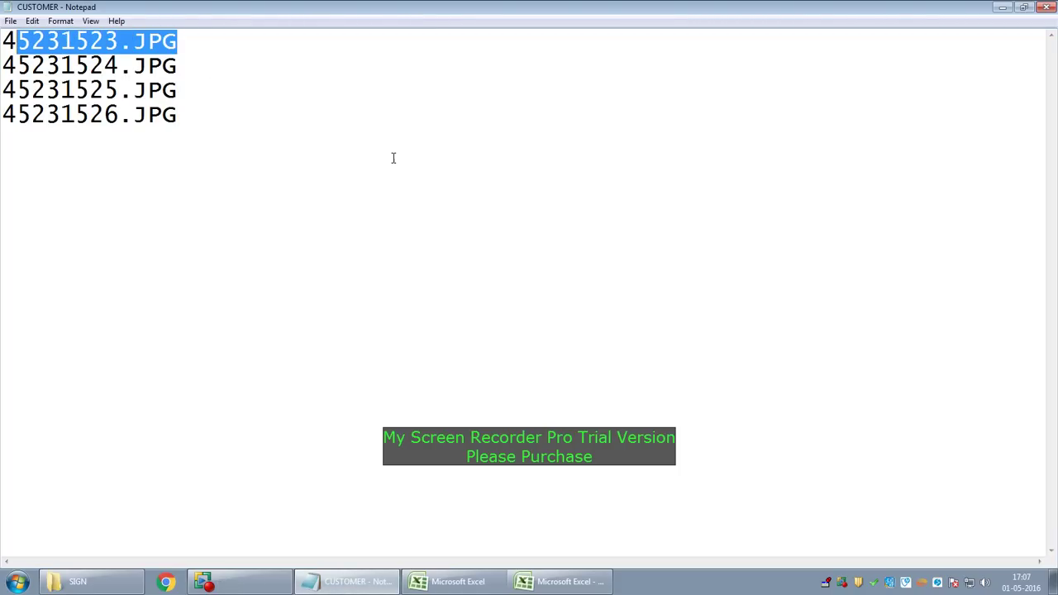
Return to the Excel workbook, enter JPG in cell B1, and fill it down column B alongside the ID list
key("alt+Tab")
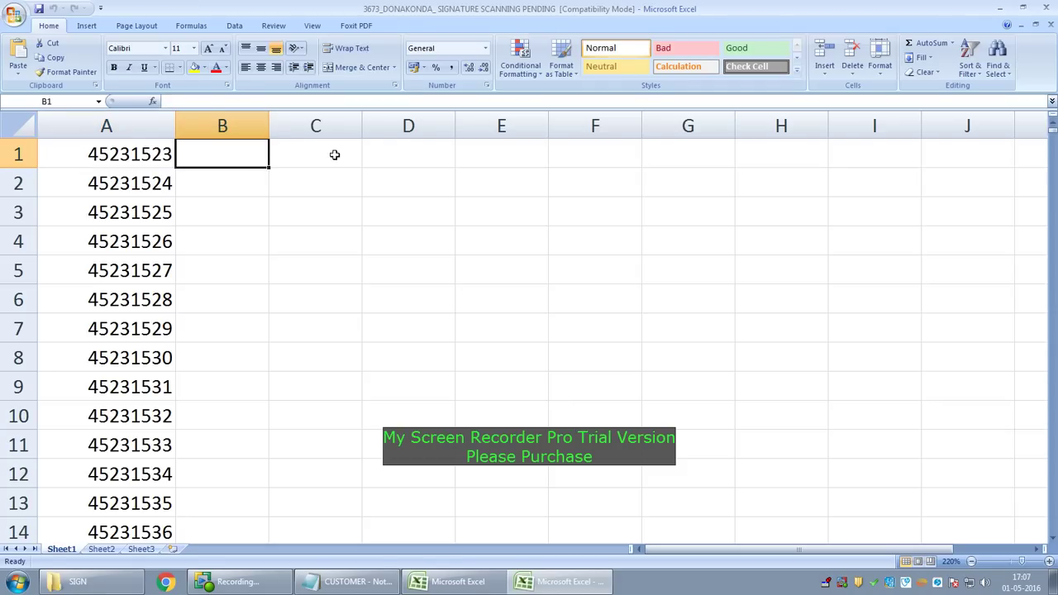
type("JPG")
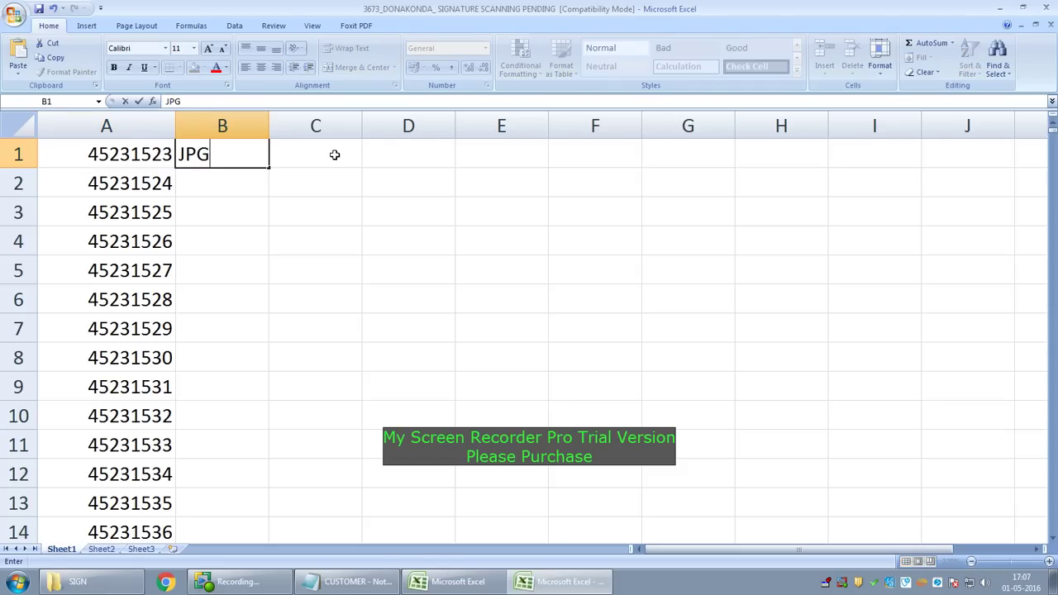
key("Return")
left_click(253, 160)
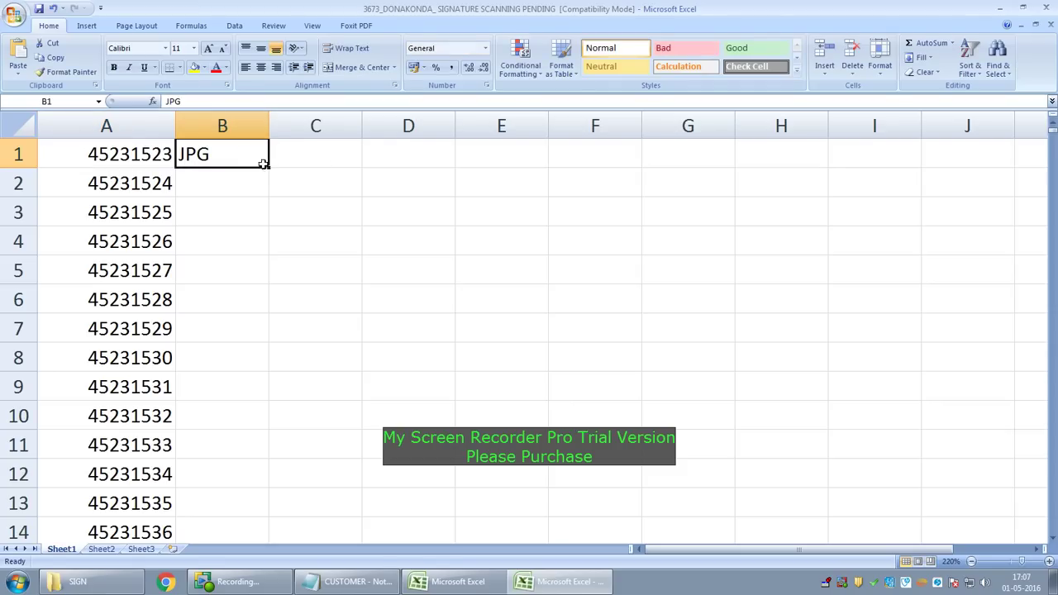
double_click(267, 166)
Copy the complete block of IDs and JPG extensions in columns A and B
left_click(140, 154)
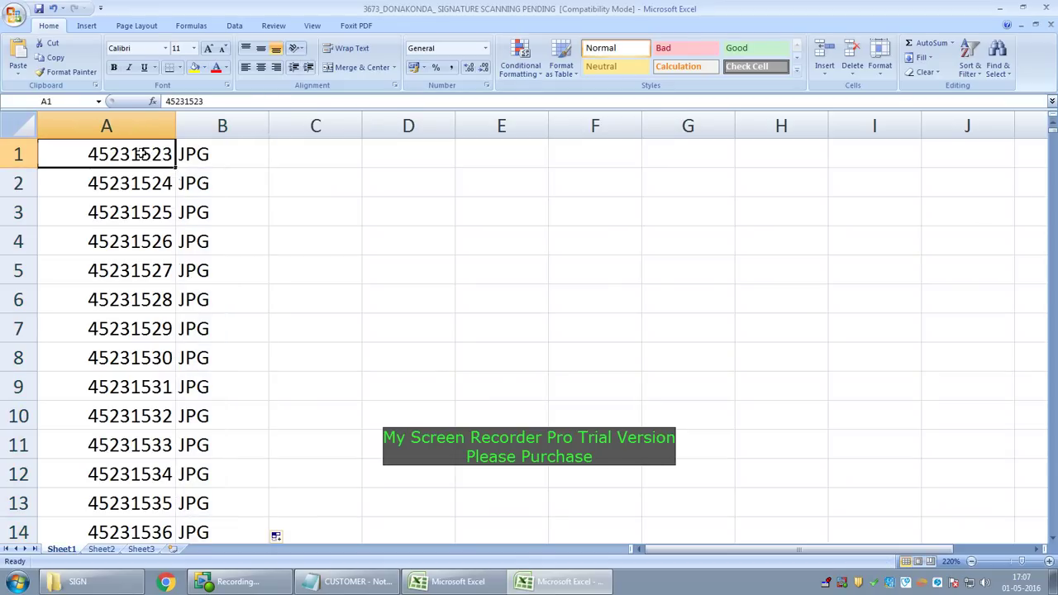
key("ctrl+shift+Right")
key("ctrl+shift+Down")
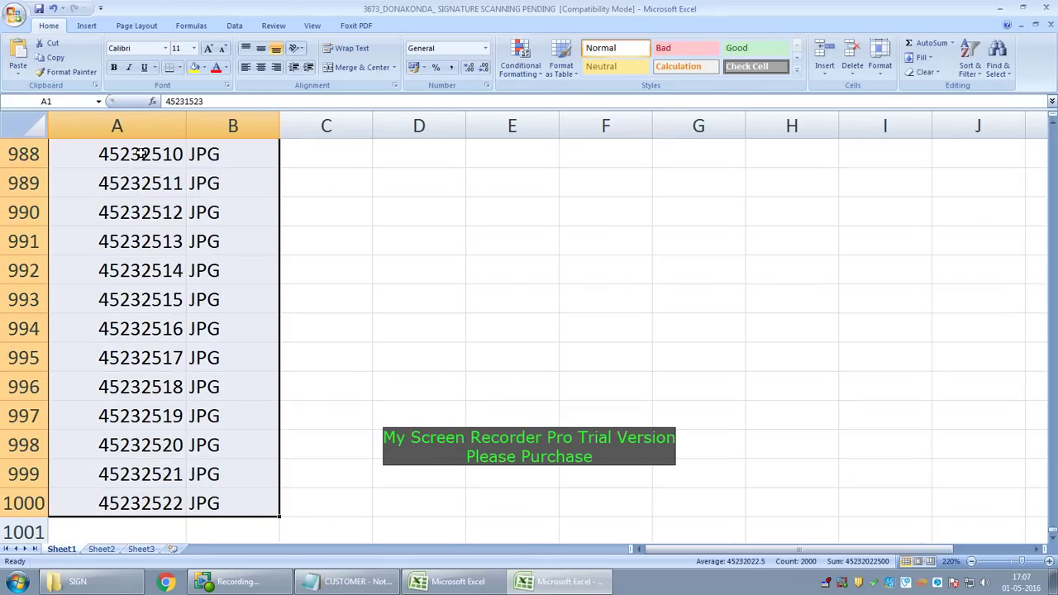
key("ctrl+c")
Create a new text document in the SIGN folder and open it in Notepad
left_click(107, 592)
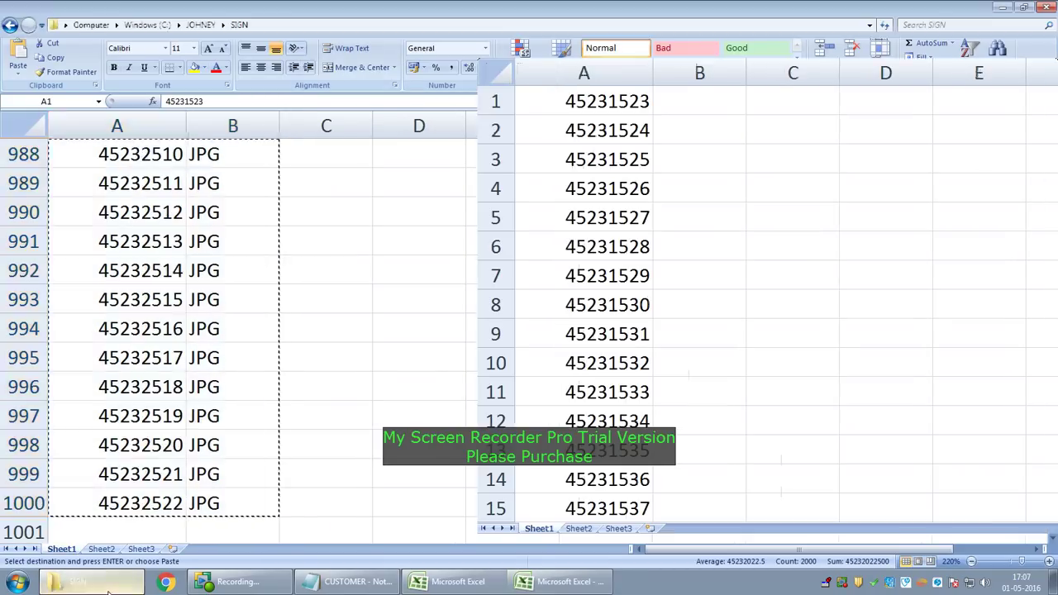
right_click(314, 239)
mouse_move(366, 412)
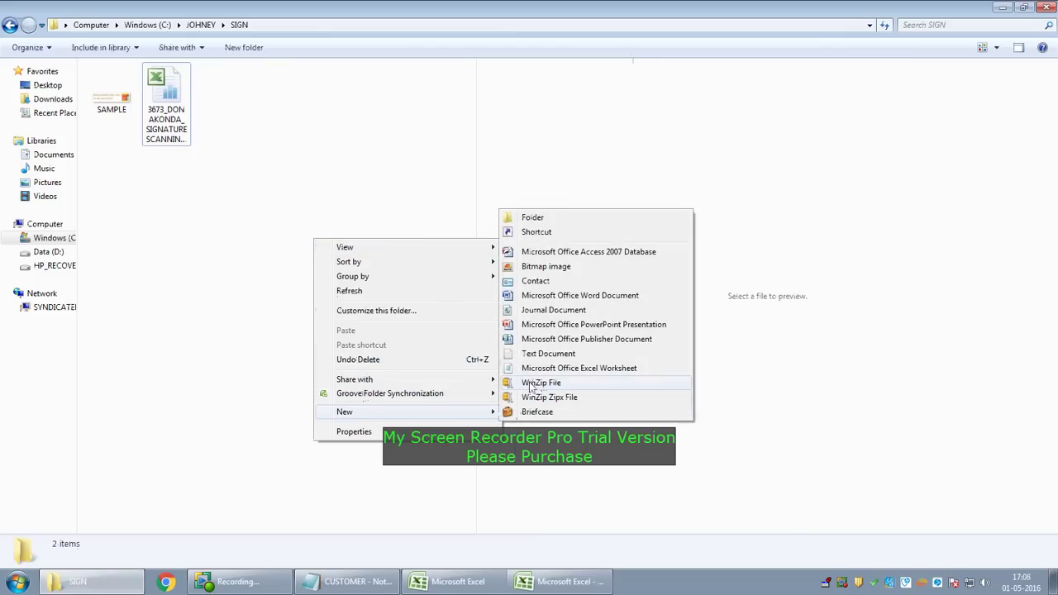
left_click(548, 354)
left_click(166, 104)
double_click(166, 104)
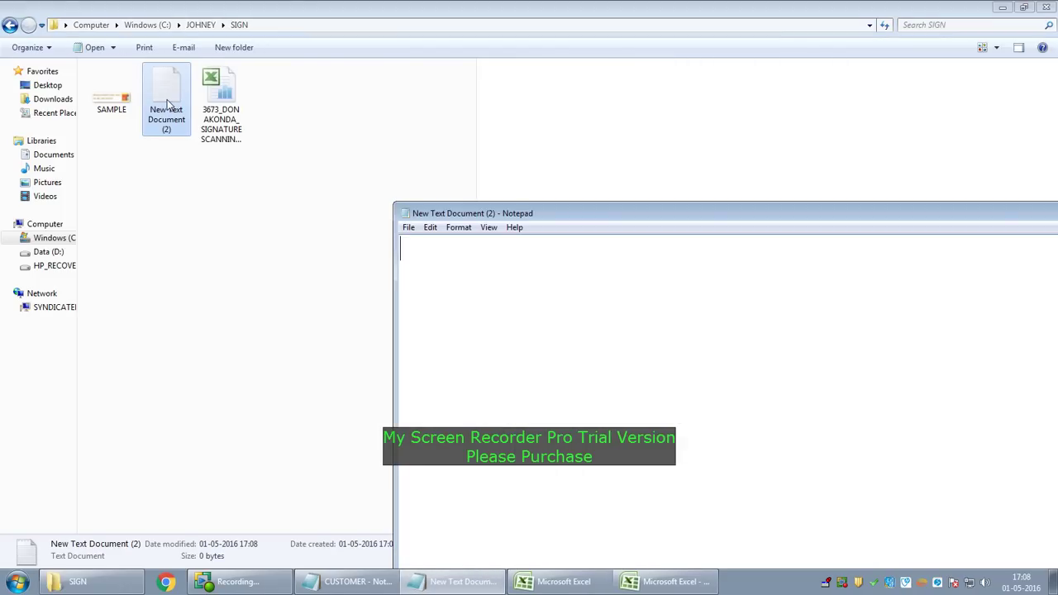
Copy the ID and JPG block from the Excel workbook again and paste it into the new text document
key("alt+Tab")
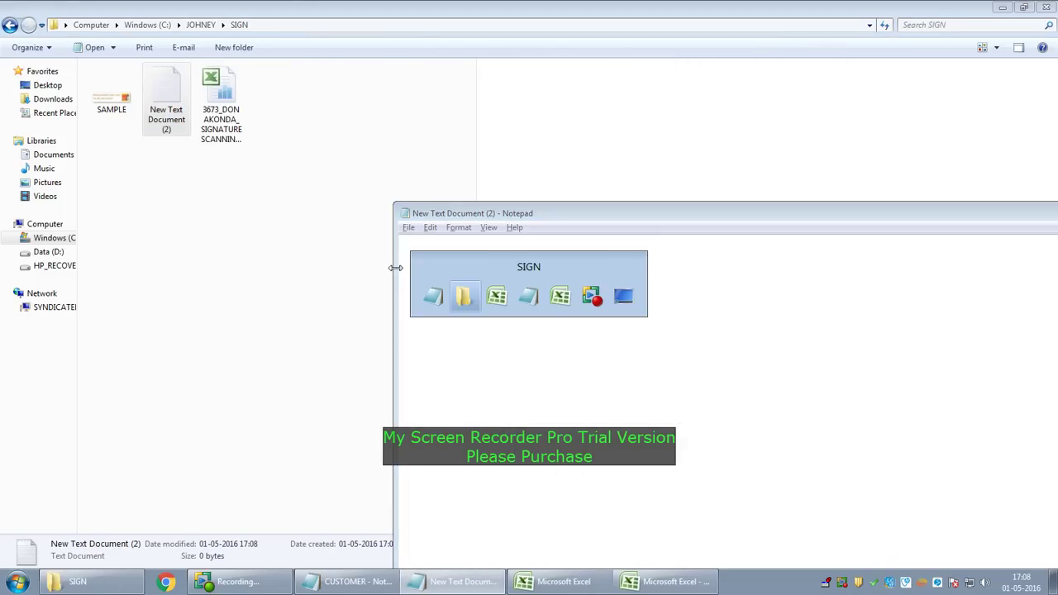
key("alt+Tab")
key("ctrl+c")
key("alt+Tab")
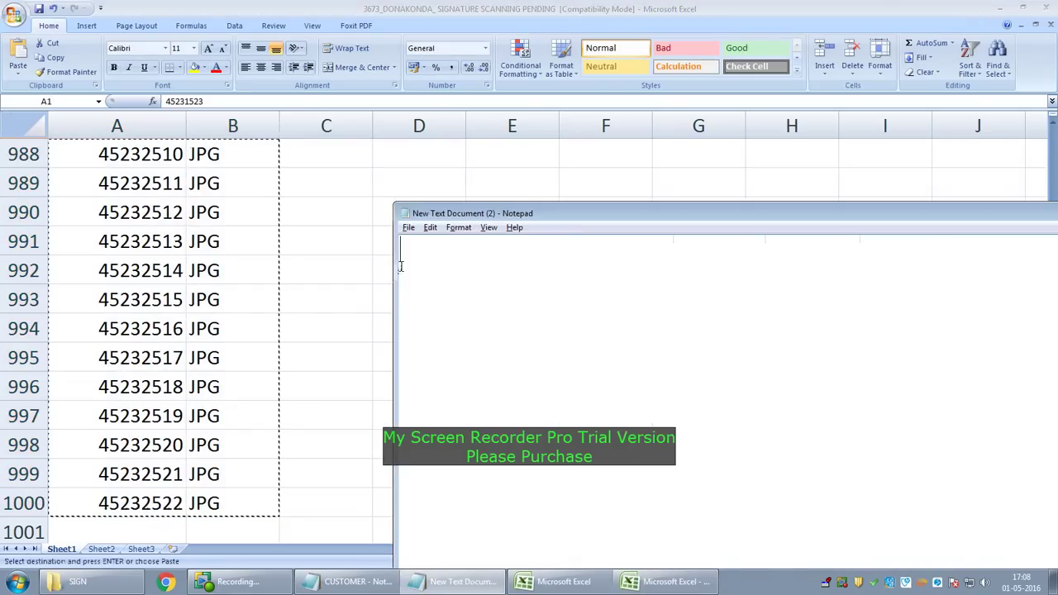
key("ctrl+v")
left_click_drag(550, 213, 462, 83)
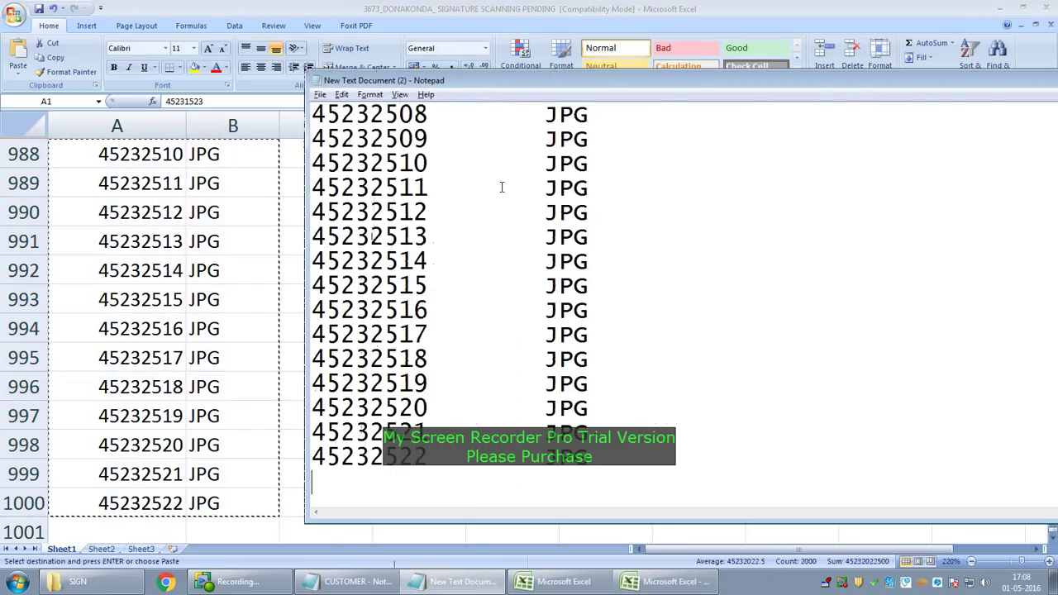
Replace every blank gap between the IDs and JPG with a period throughout the text document
left_click(503, 187)
left_click(476, 119)
left_click_drag(467, 116, 490, 119)
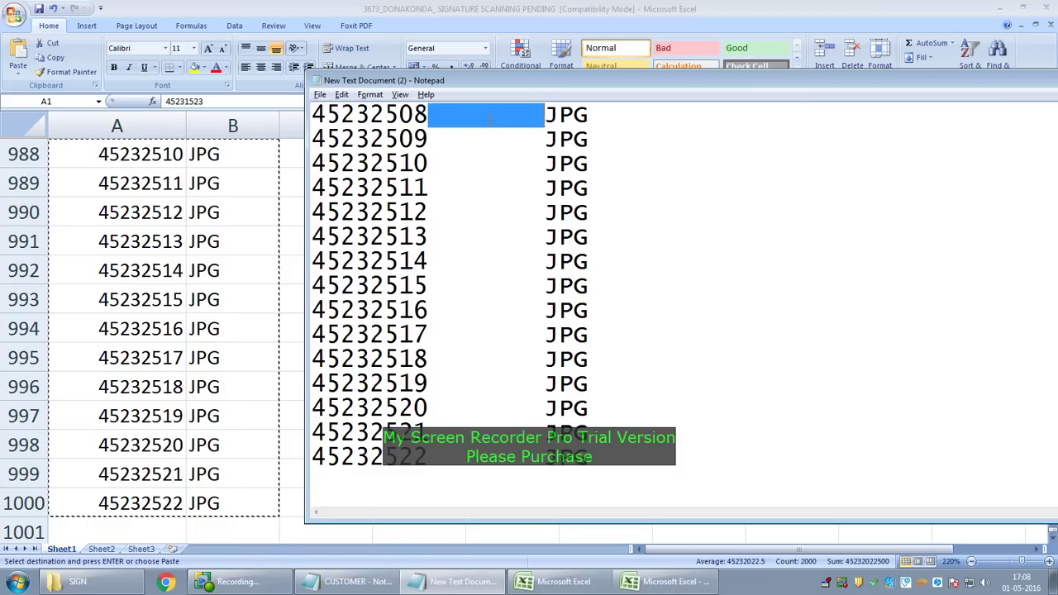
right_click(460, 116)
left_click(506, 165)
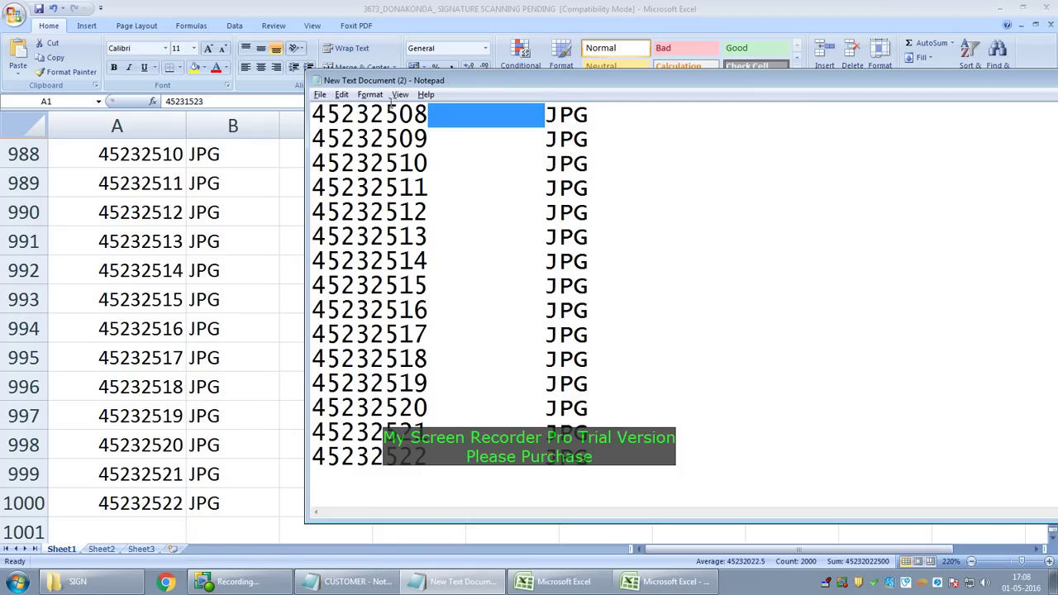
left_click(321, 94)
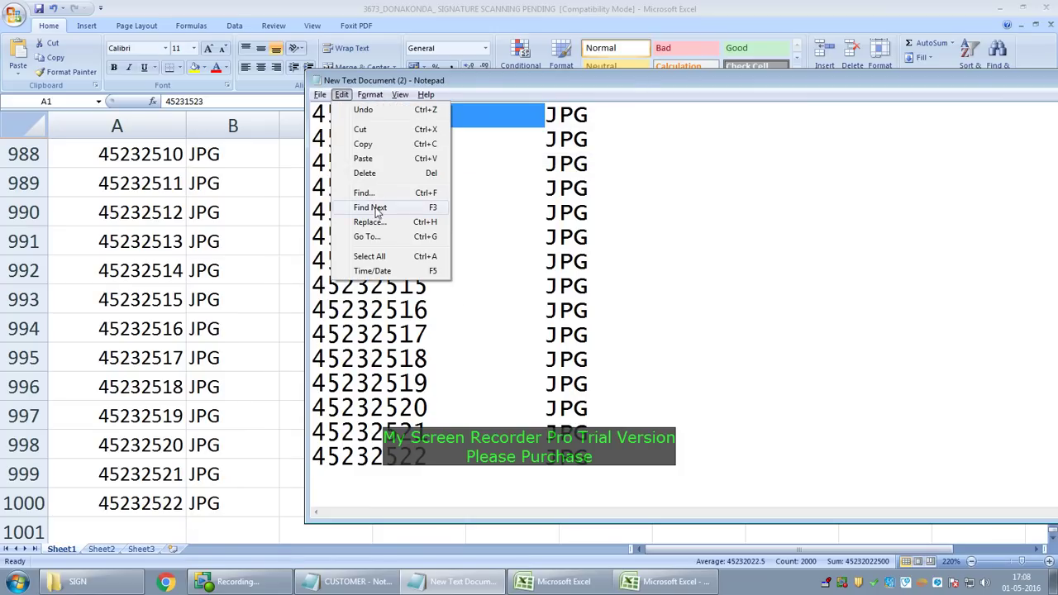
left_click(389, 221)
key("ctrl+v")
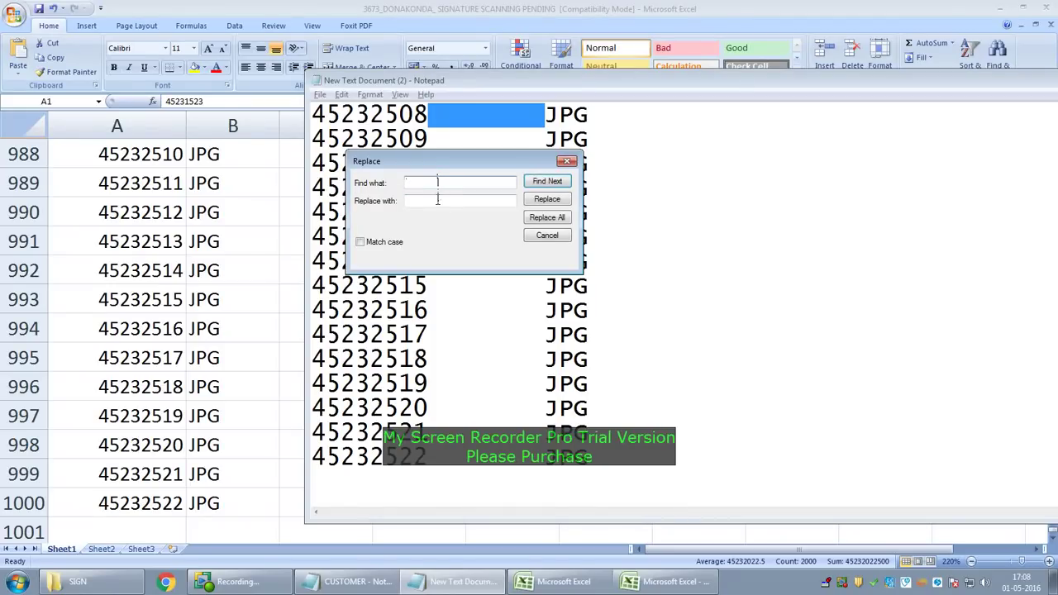
left_click(438, 200)
type(".")
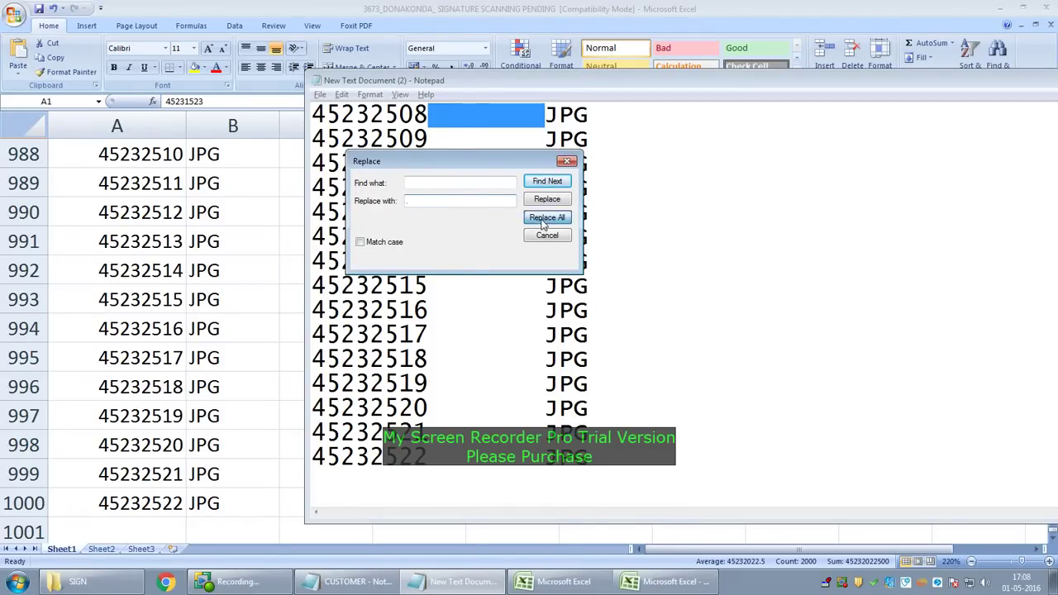
left_click(545, 217)
left_click(548, 235)
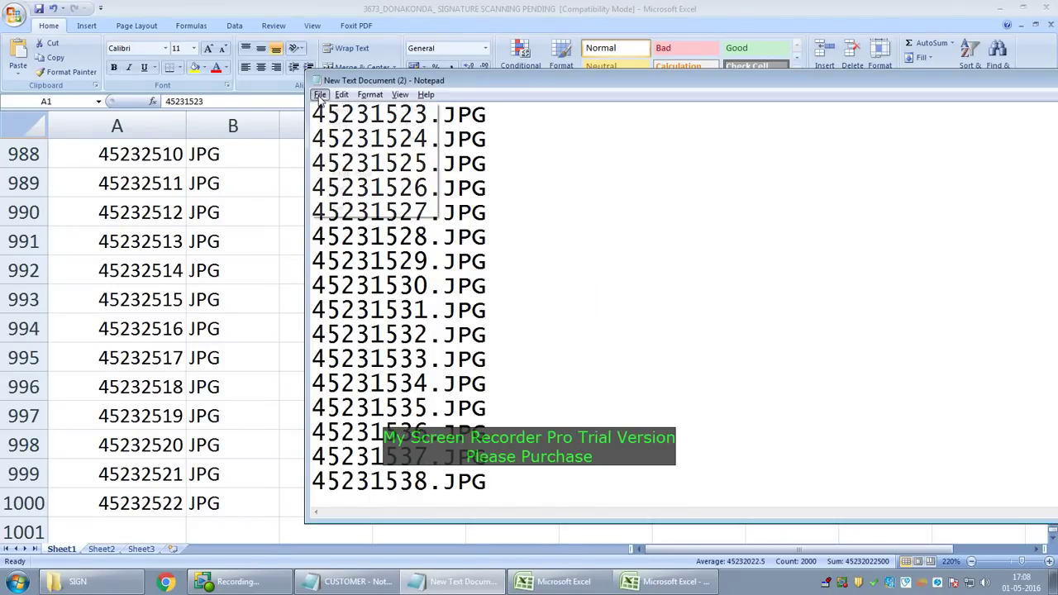
Save the list as a text document named ID in the SIGN folder
left_click(320, 94)
left_click(347, 153)
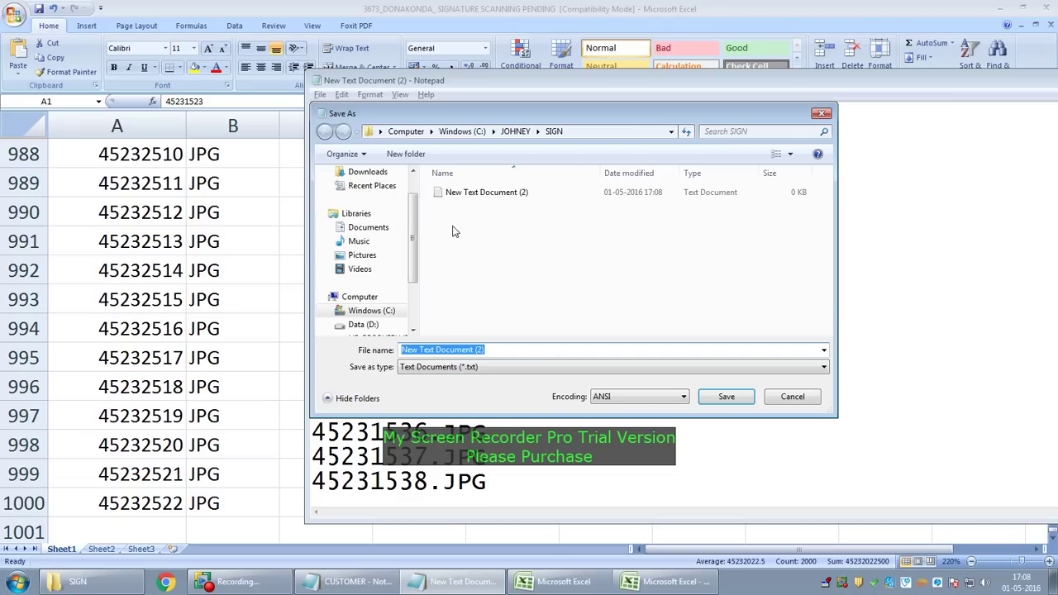
type("ID")
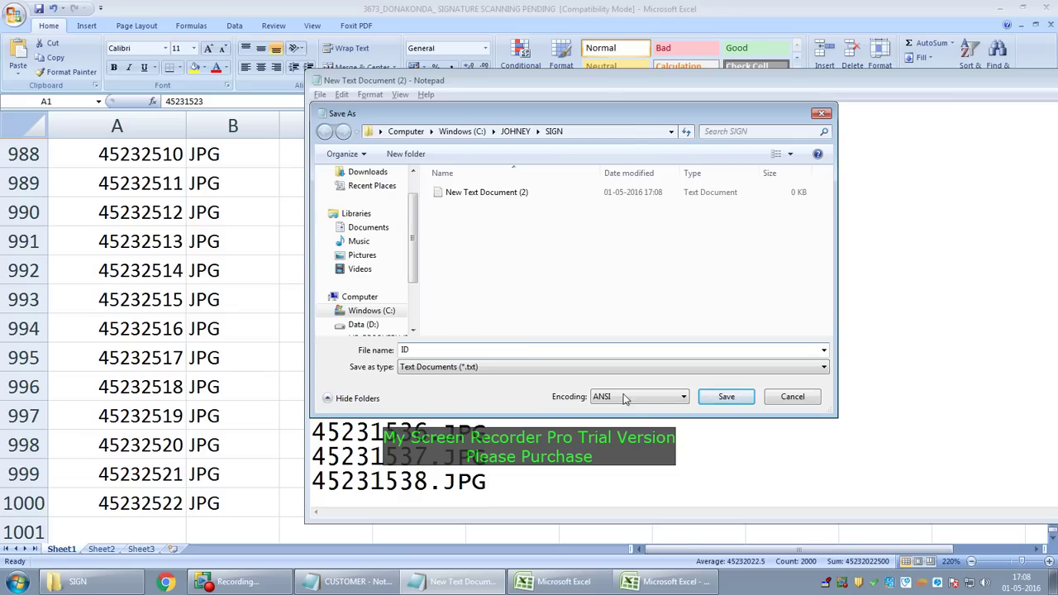
left_click(726, 397)
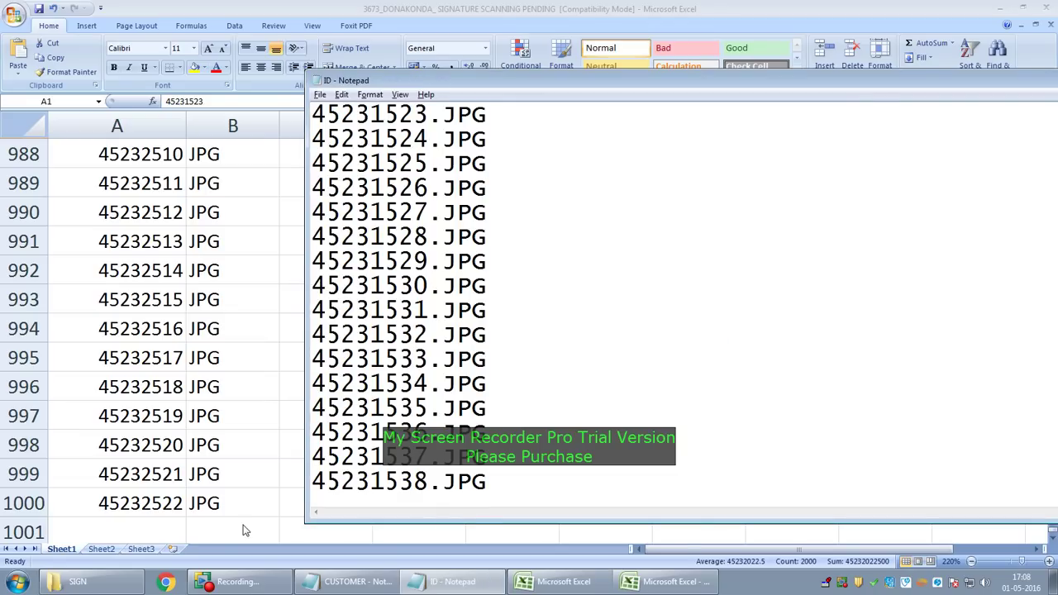
Create another text document in the SIGN folder and paste in the code "for /f %%1 in ( ID.txt) do (copy SAMPLE.jpg %%1)"
left_click(110, 585)
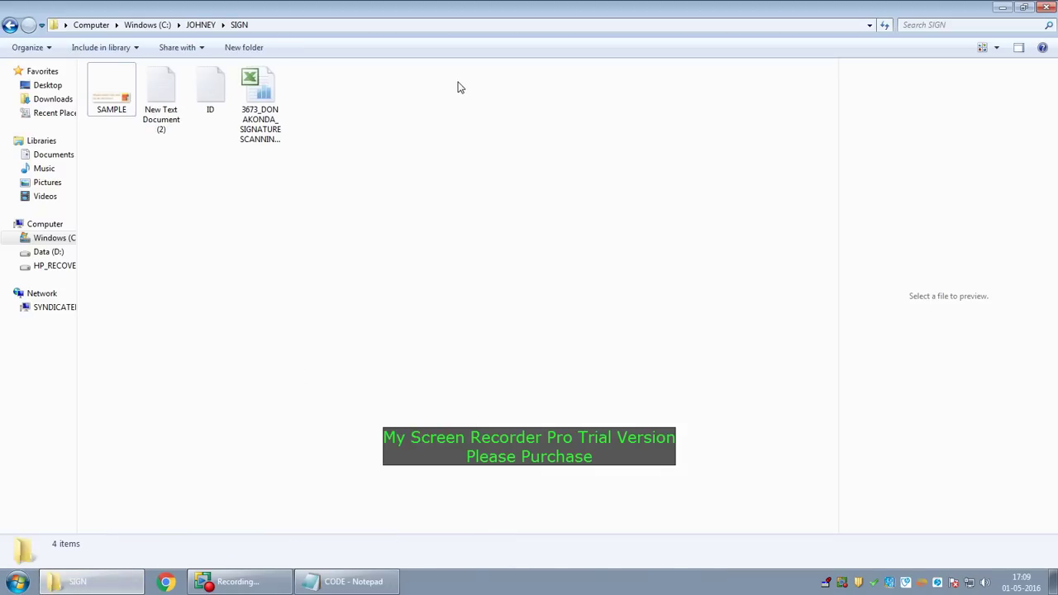
right_click(458, 81)
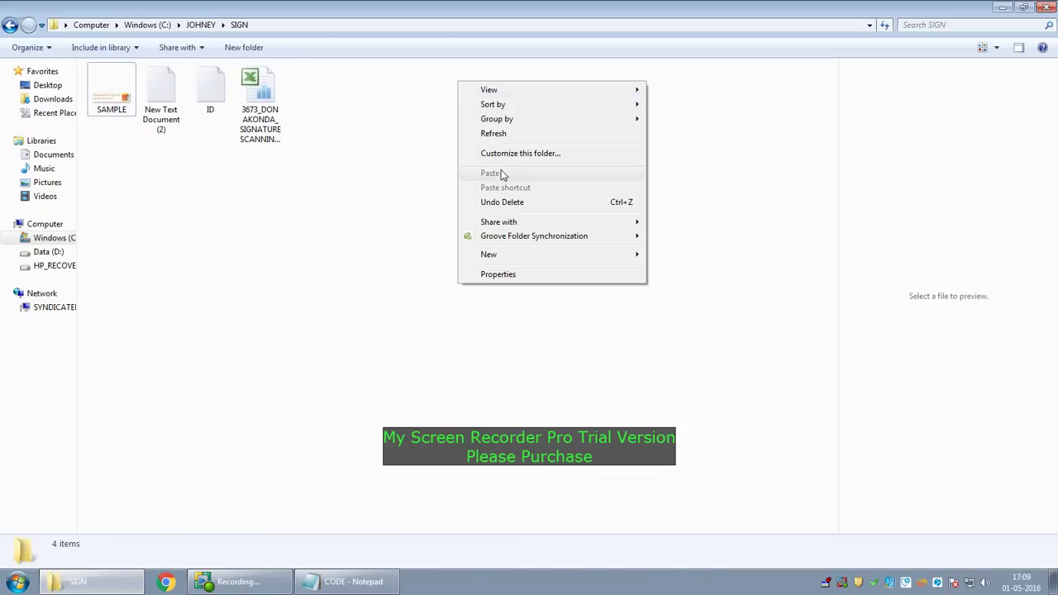
mouse_move(506, 252)
left_click(684, 392)
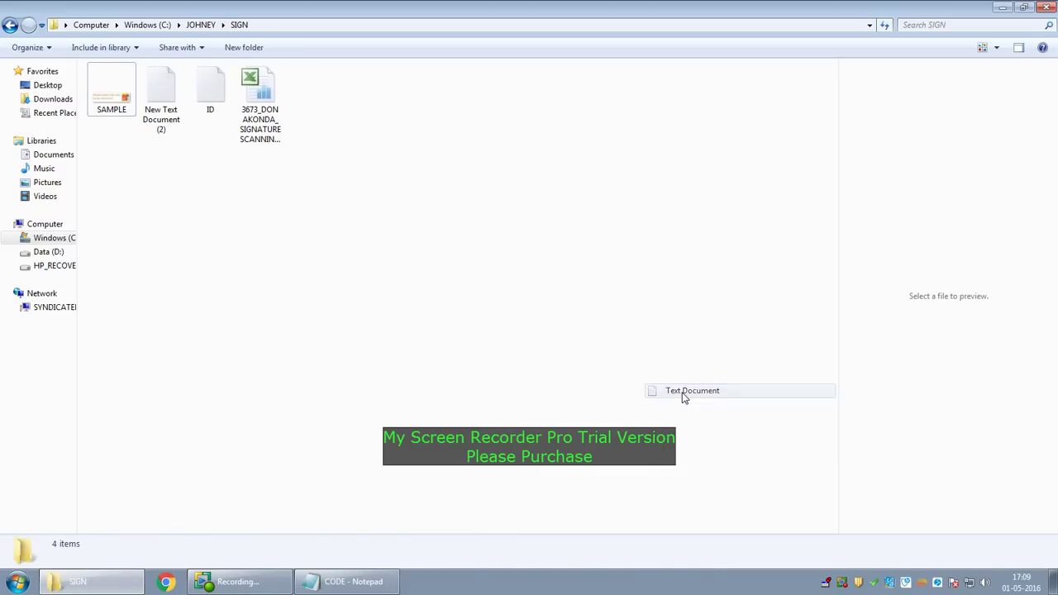
key("Return")
double_click(161, 91)
key("ctrl+v")
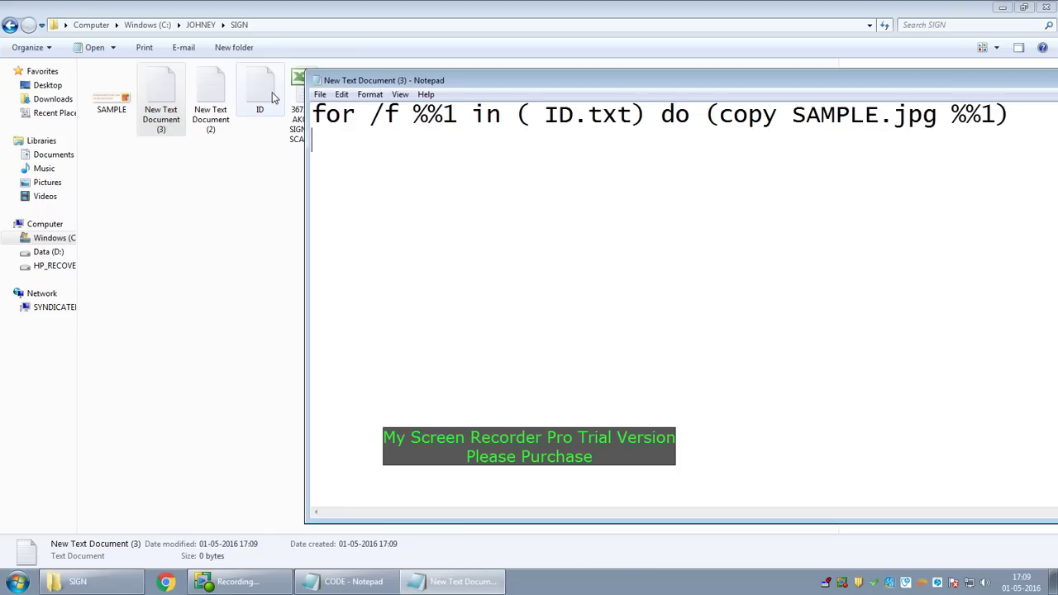
left_click_drag(441, 80, 230, 91)
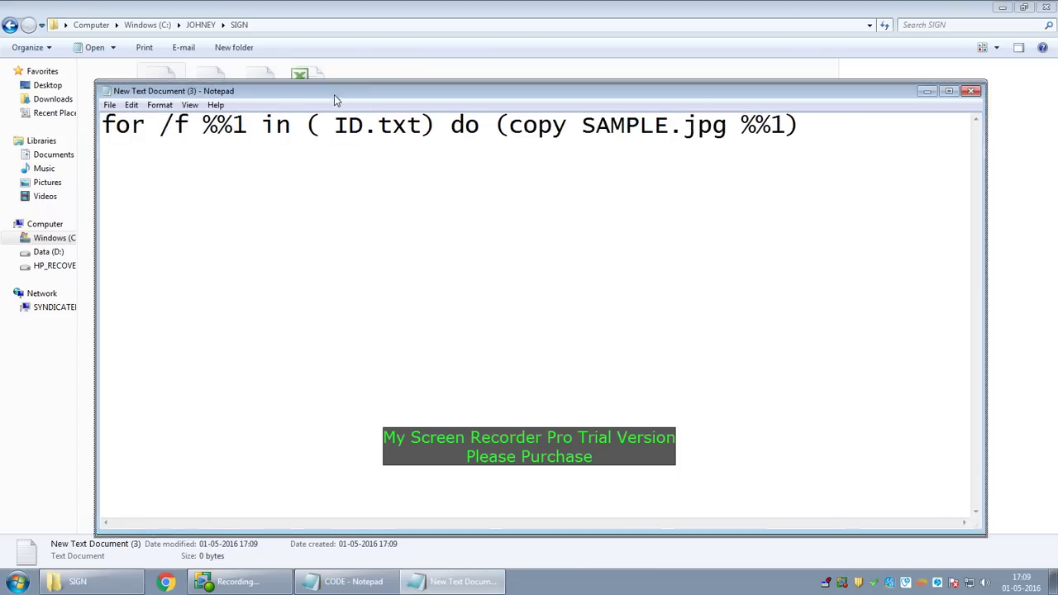
Save the copy script as a batch file named RUN.BAT in the SIGN folder
left_click_drag(335, 99, 396, 196)
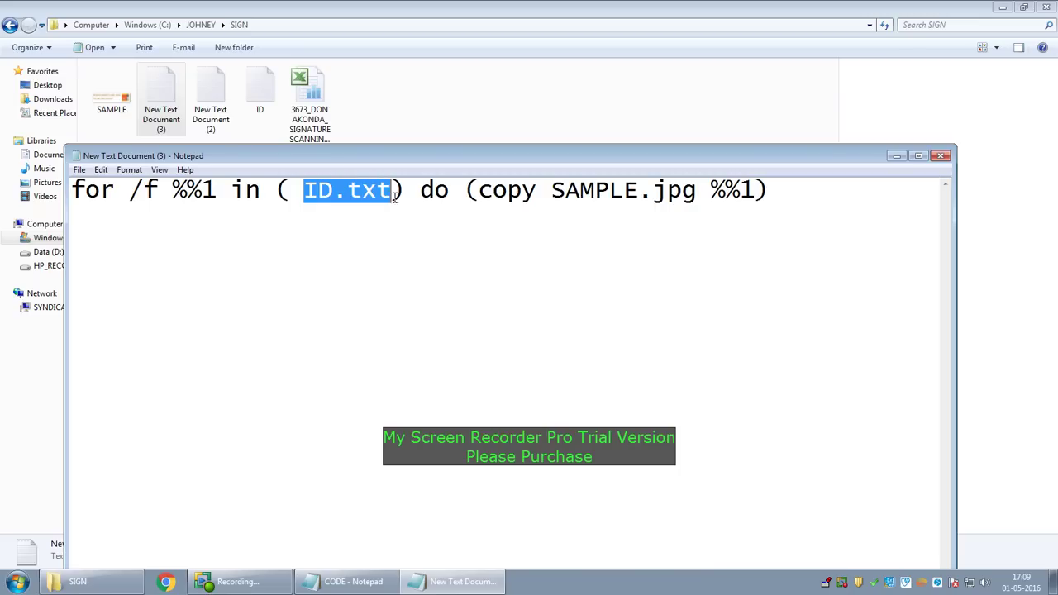
left_click_drag(553, 192, 641, 198)
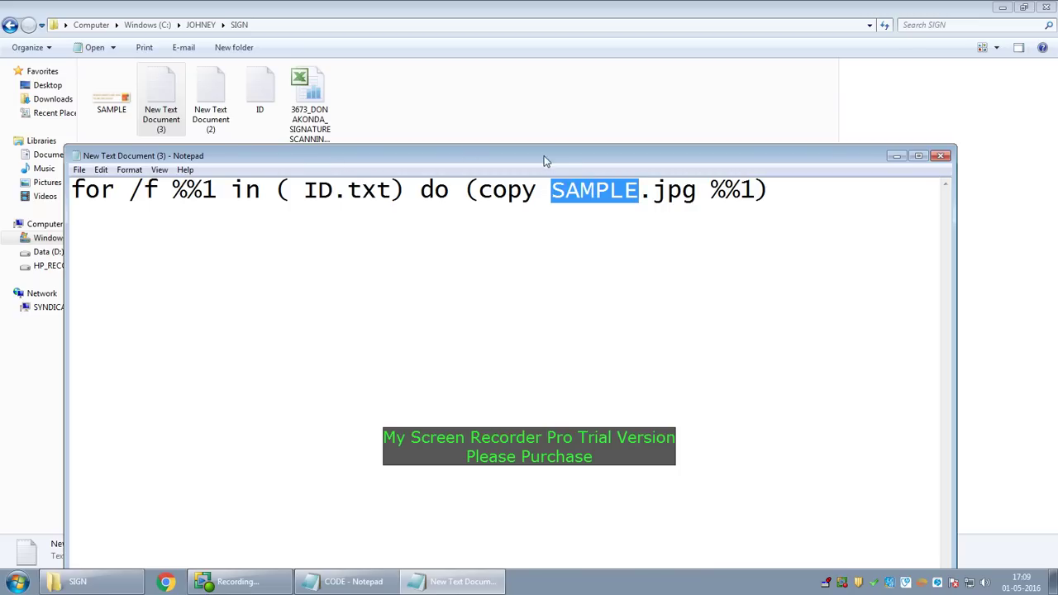
left_click_drag(544, 156, 779, 64)
left_click(330, 78)
left_click(366, 142)
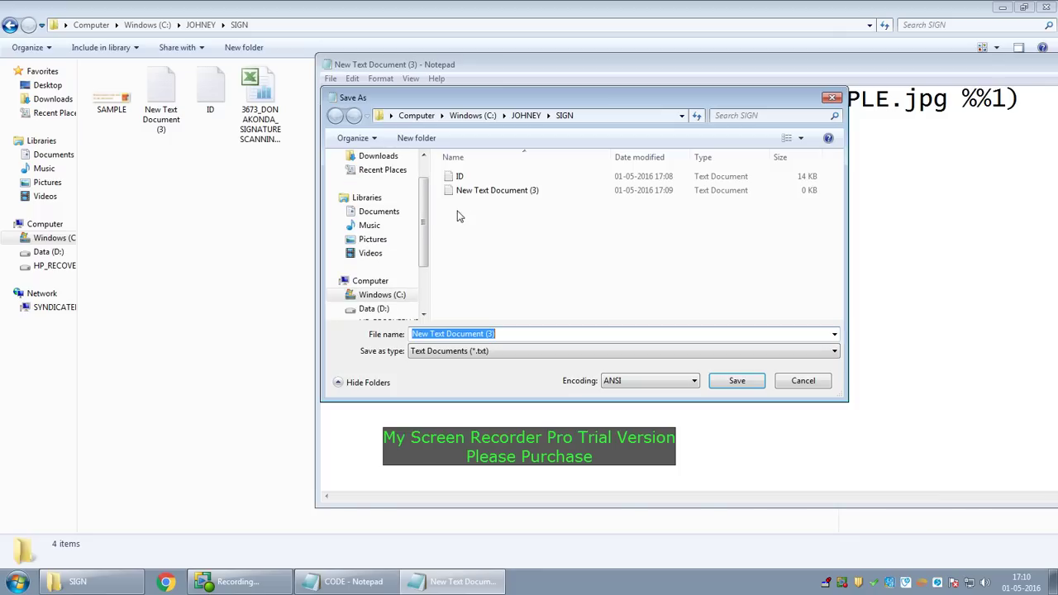
type("RUN.")
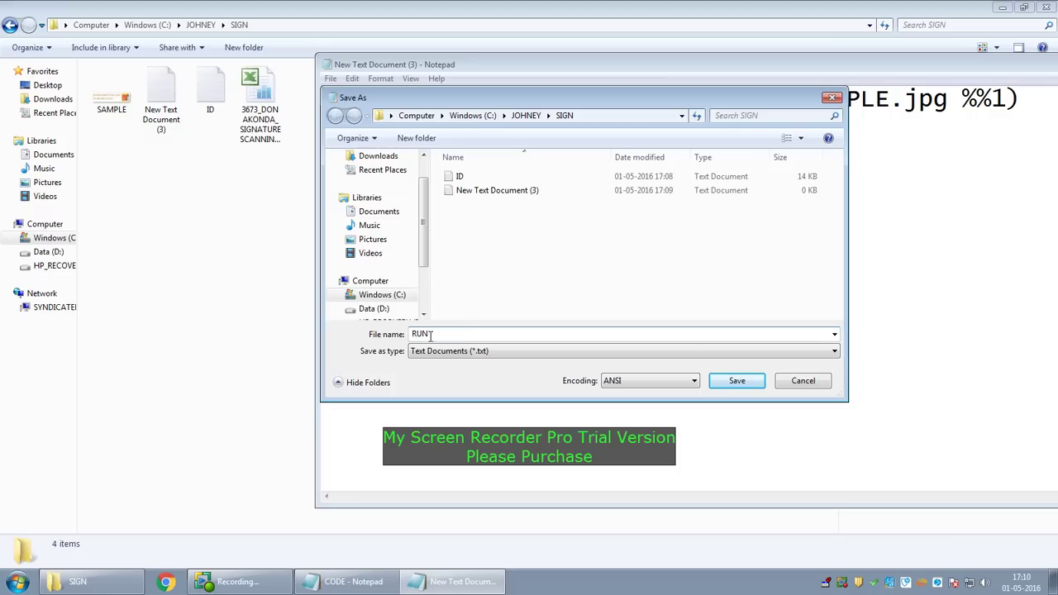
type("BAT")
left_click(724, 379)
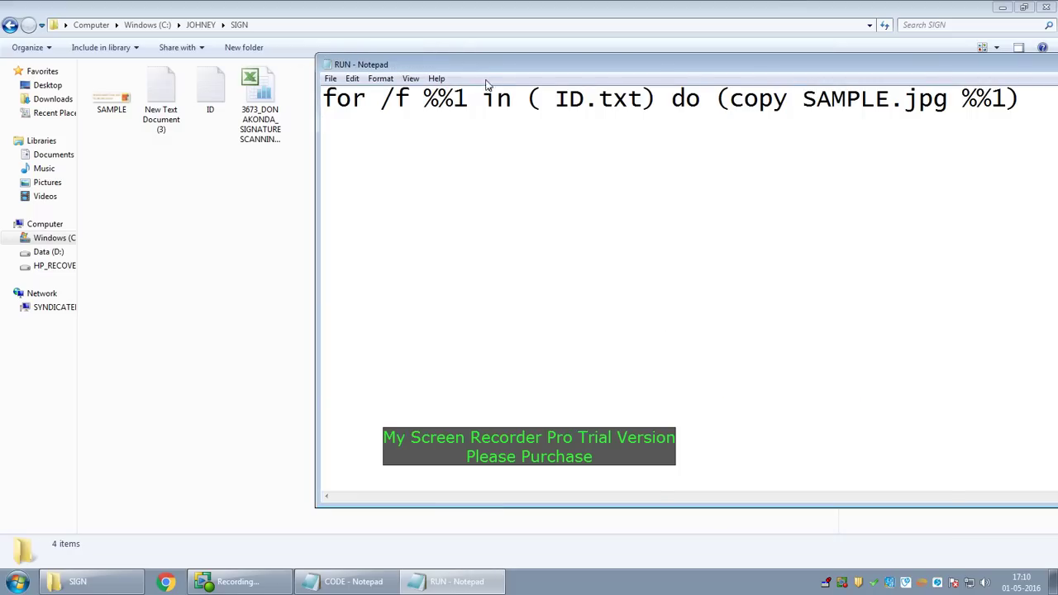
Close the script document, run the RUN batch file to copy SAMPLE.jpg under each listed ID, and select all files
left_click_drag(496, 66, 650, 159)
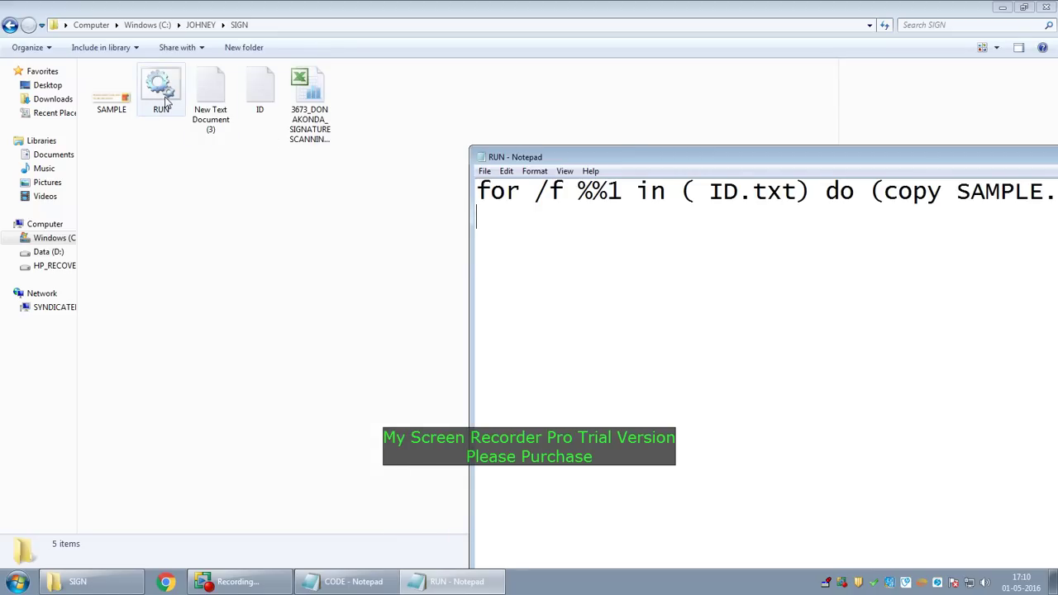
key("alt+F4")
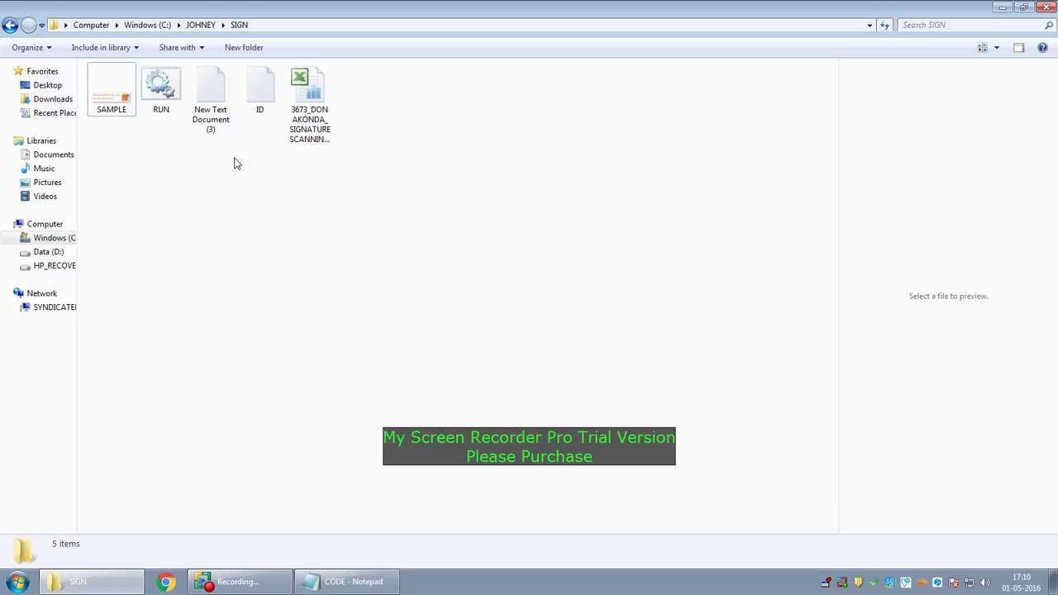
double_click(162, 93)
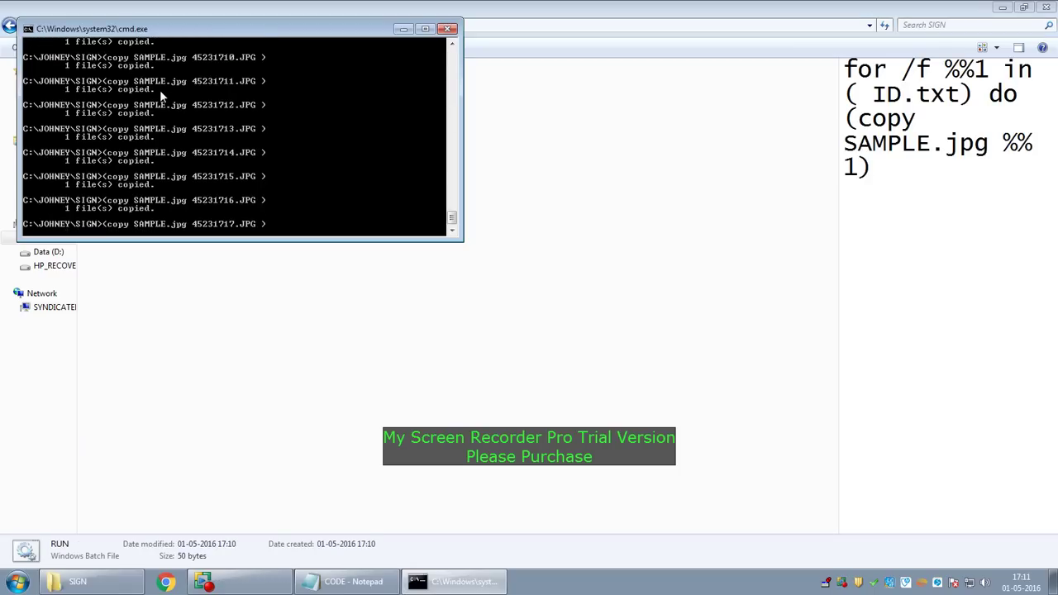
key("ctrl+a")
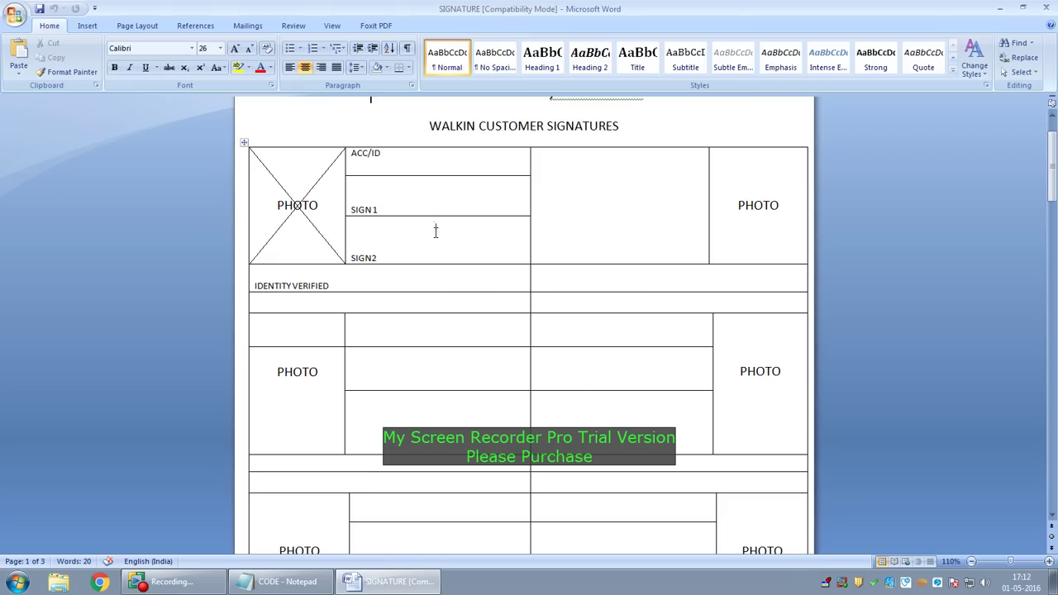
Examine the blank WALKIN CUSTOMER SIGNATURES form and the scanned signature sheets in Windows Photo Viewer
scroll(438, 248, "up", 2)
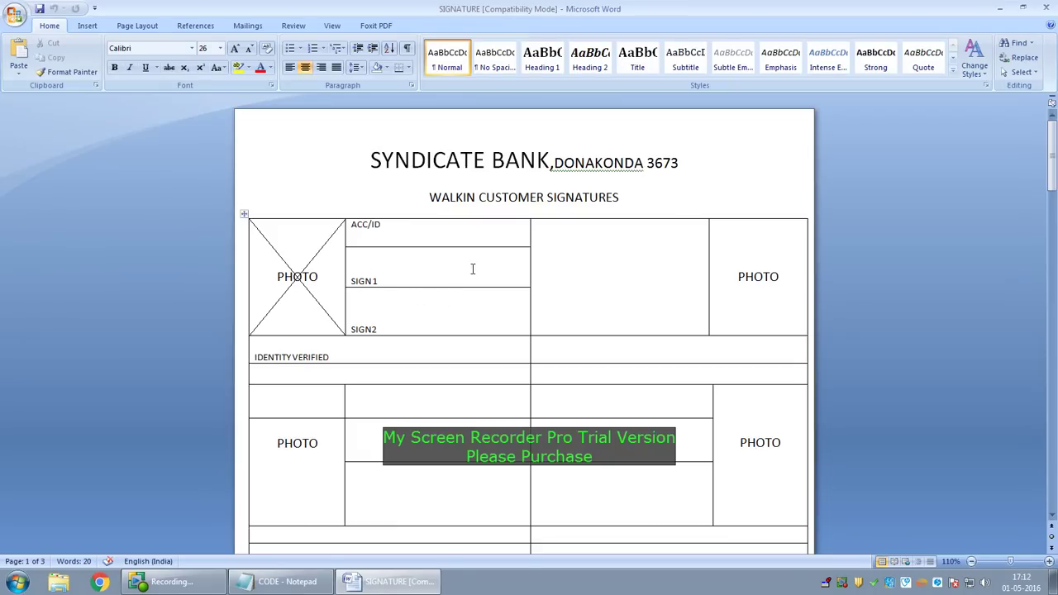
left_click(359, 281)
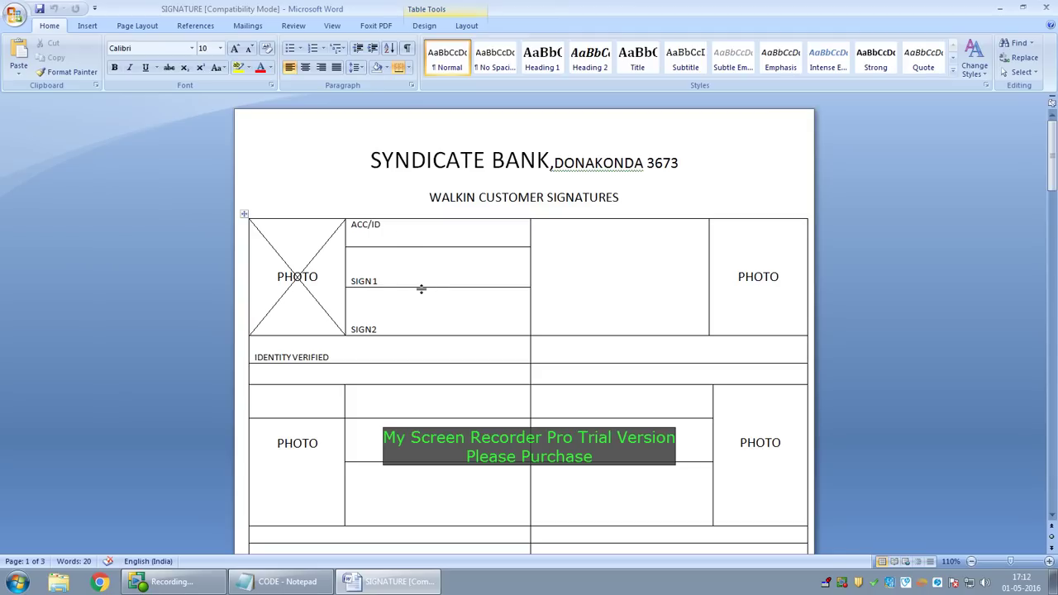
key("alt+Tab")
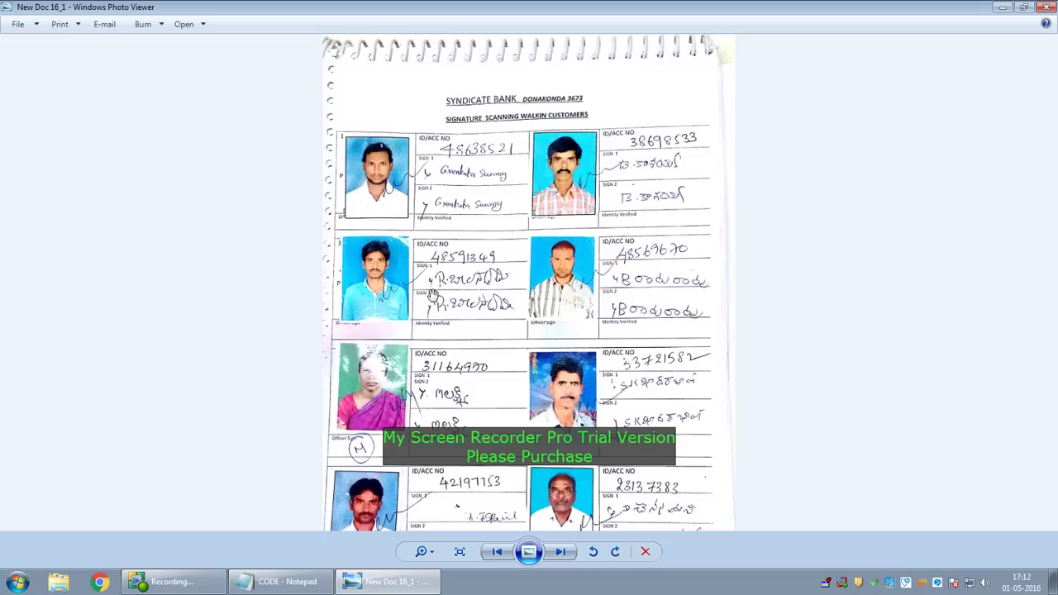
key("Right")
scroll(436, 299, "up", 1)
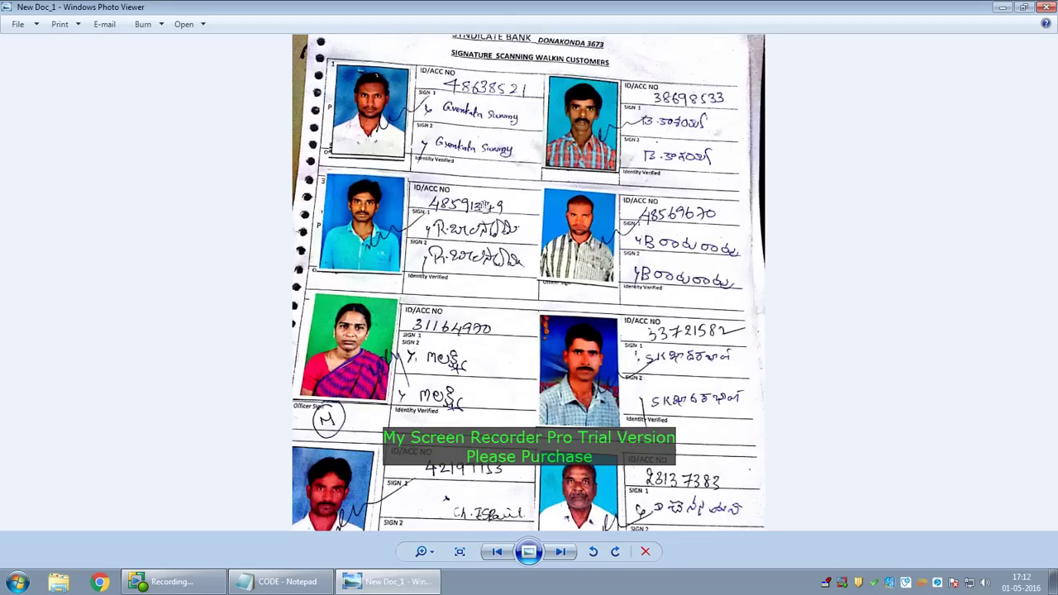
scroll(509, 262, "down", 1)
scroll(496, 269, "up", 2)
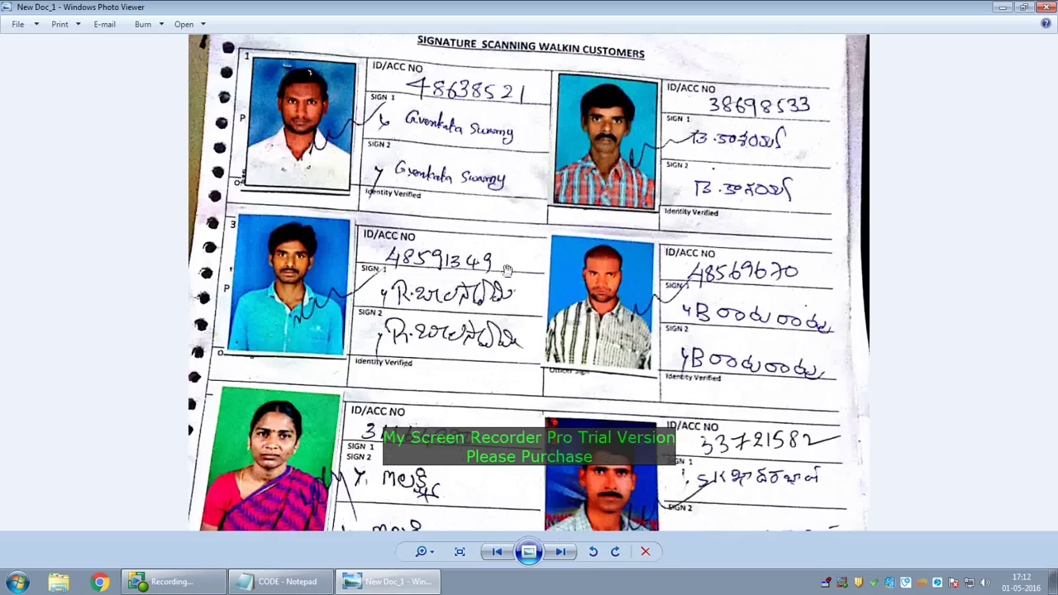
key("Right")
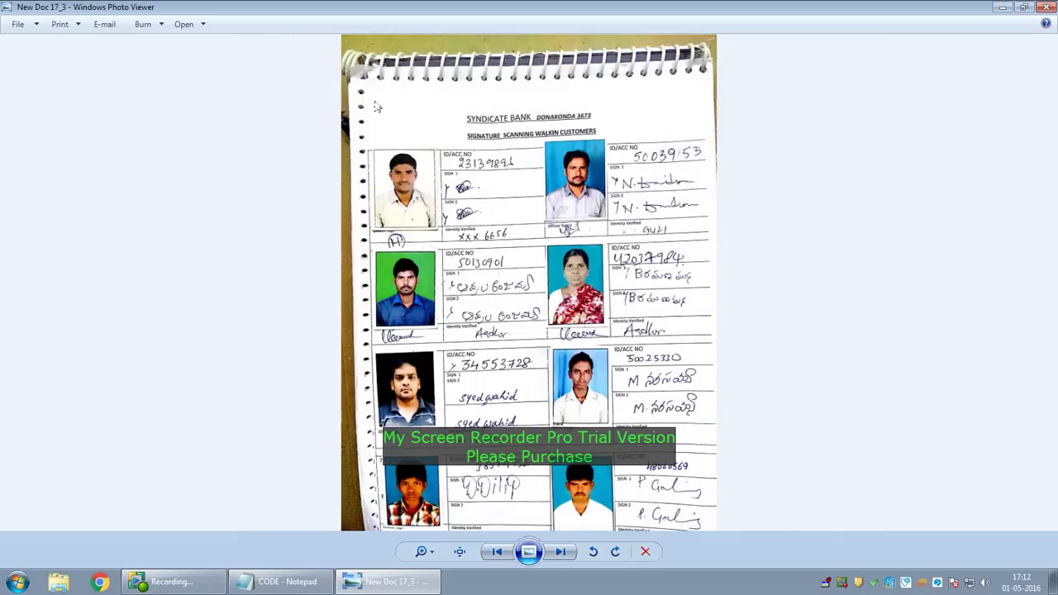